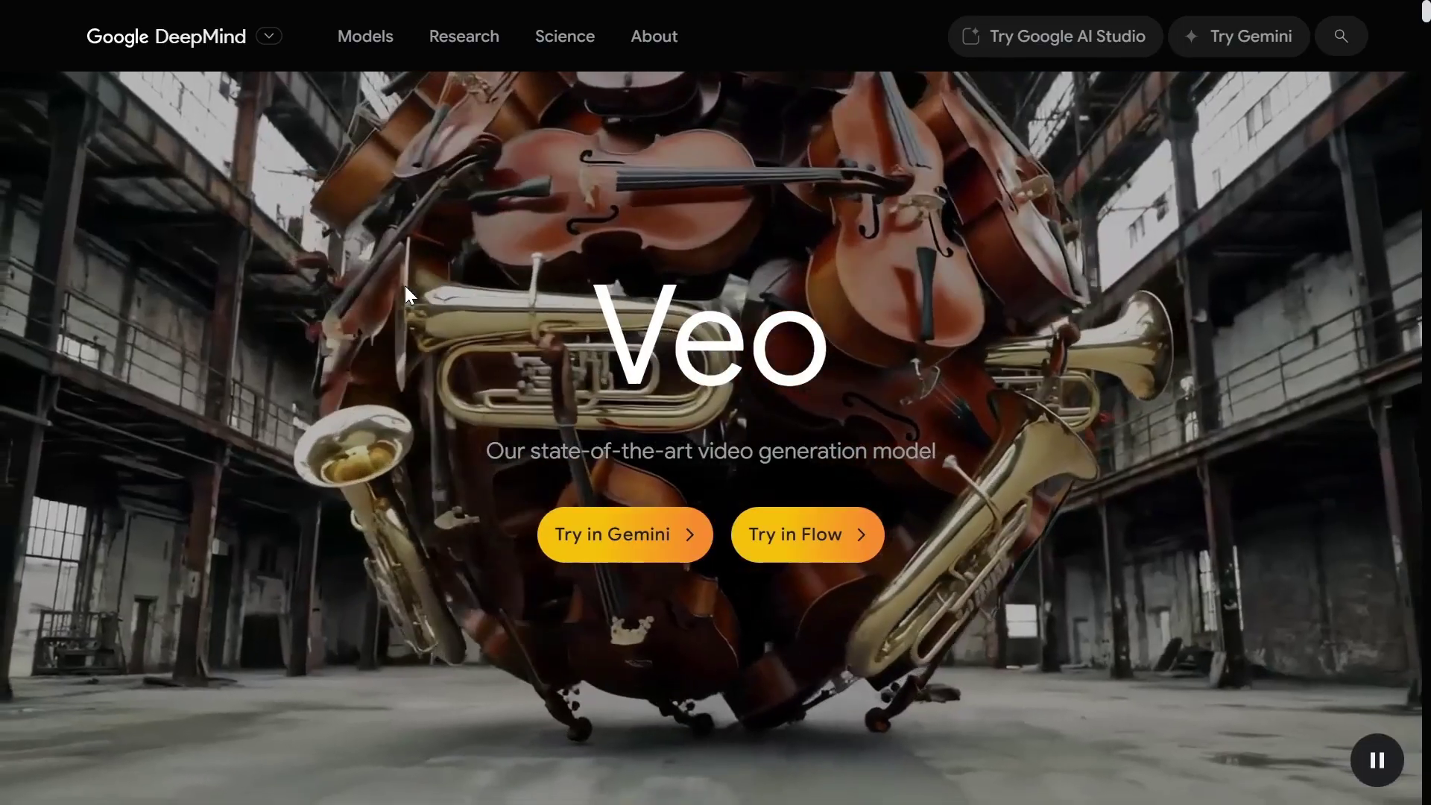
pyautogui.scroll(-4, 404, 283)
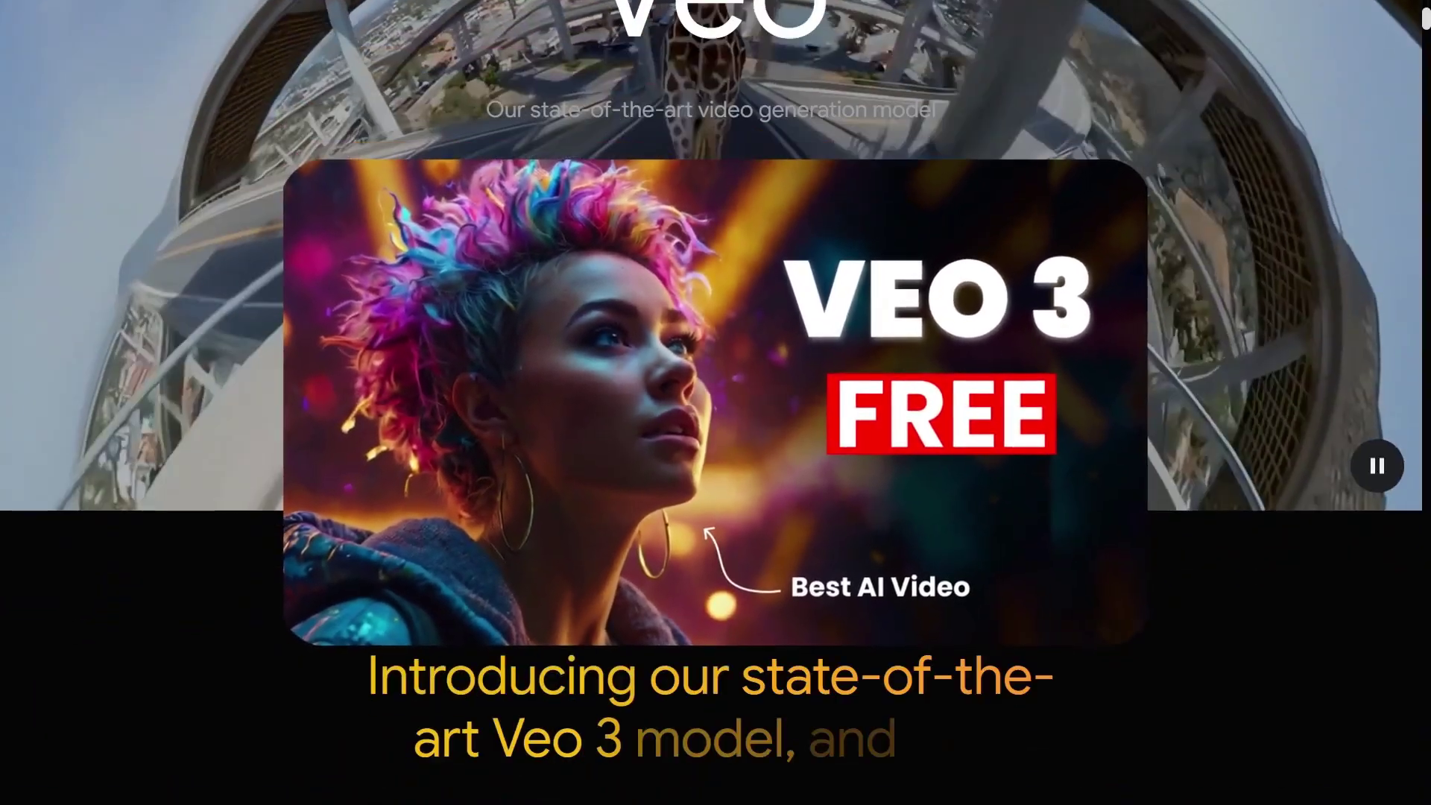
pyautogui.scroll(-9, 715, 402)
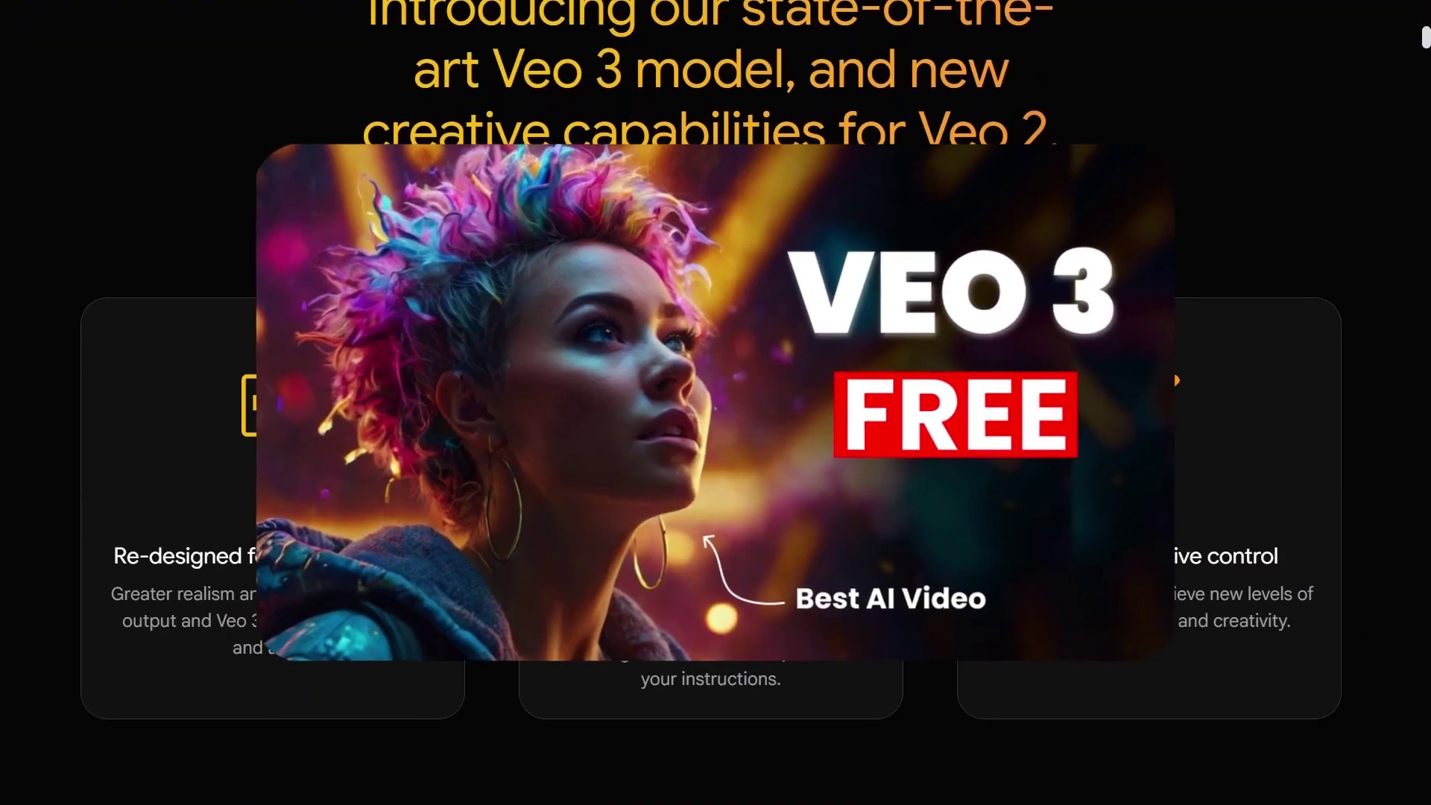
pyautogui.scroll(-4, 716, 402)
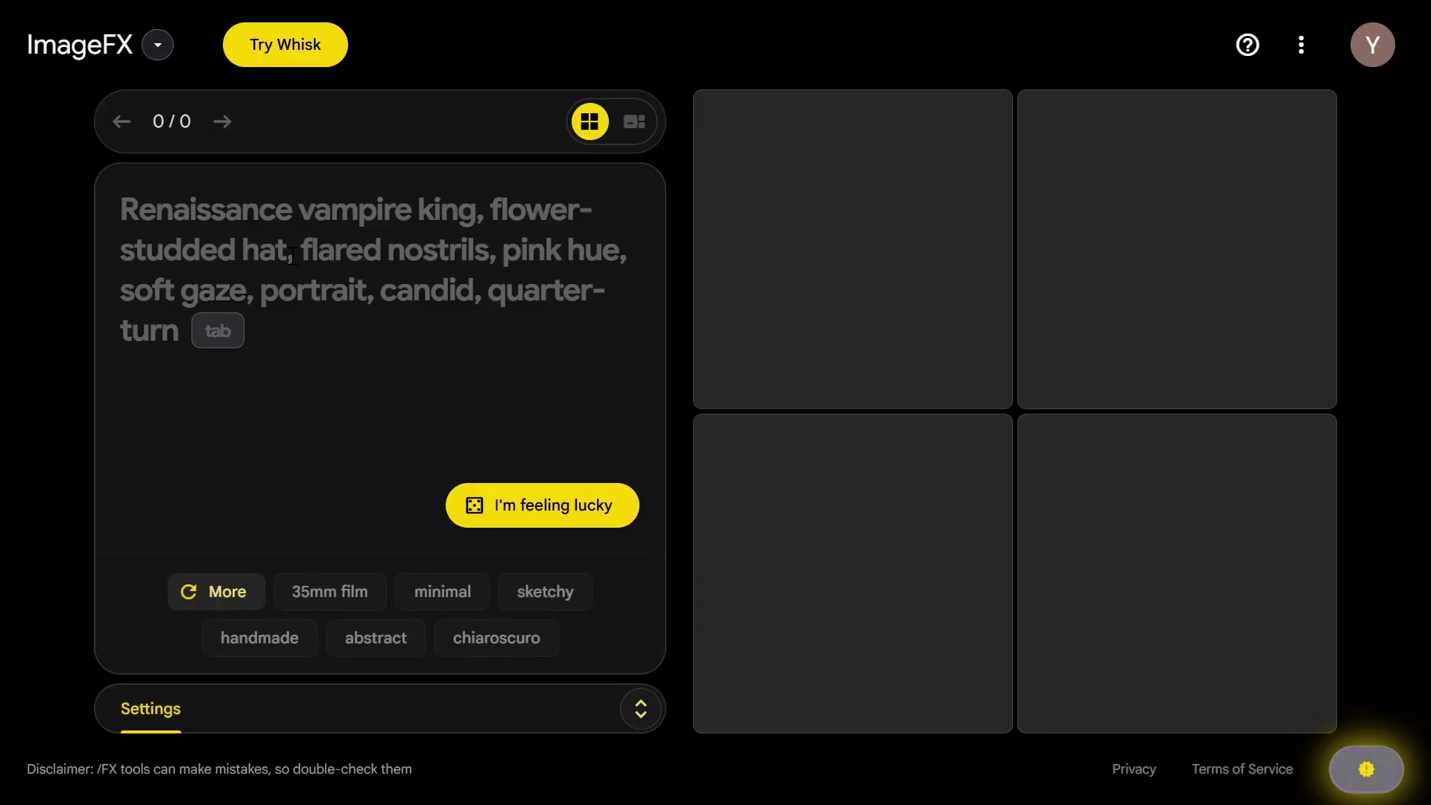
# Step: Paste the photorealistic portrait prompt for the 22-year-old character Lota into ImageFX, read it over, and generate the images
pyautogui.hotkey('ctrl', 'v')
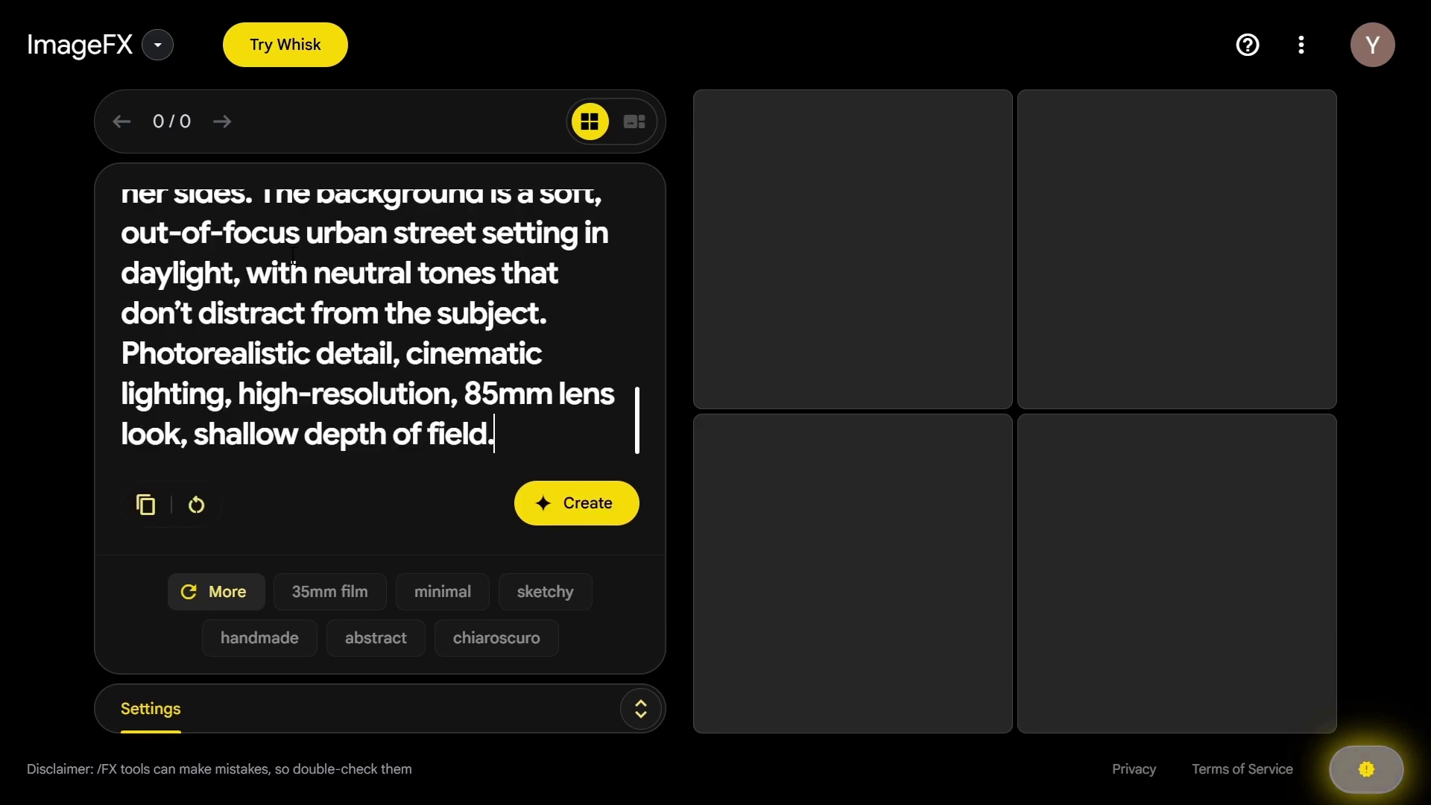
pyautogui.scroll(4, 293, 257)
pyautogui.scroll(8, 293, 254)
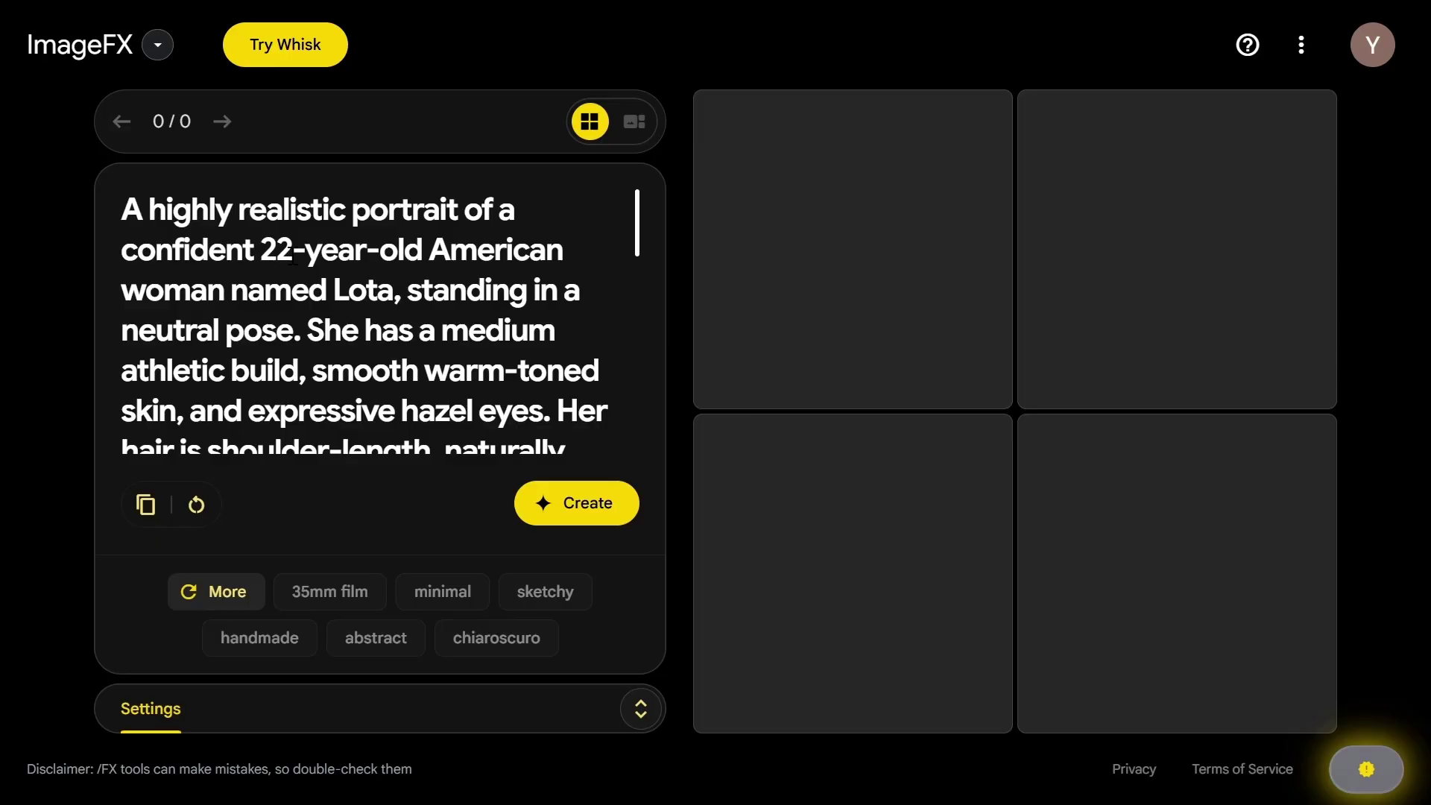
pyautogui.scroll(-10, 292, 257)
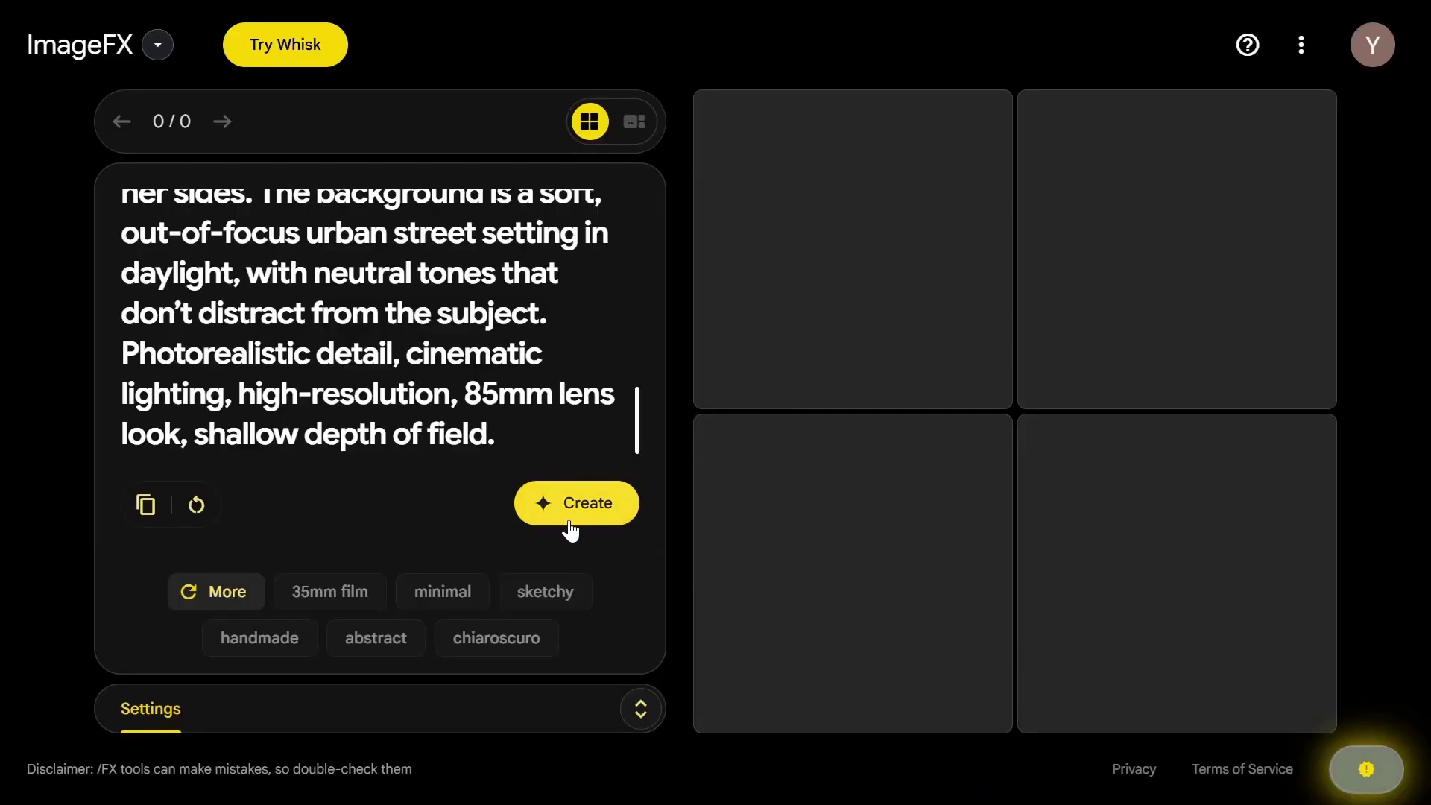
pyautogui.click(570, 503)
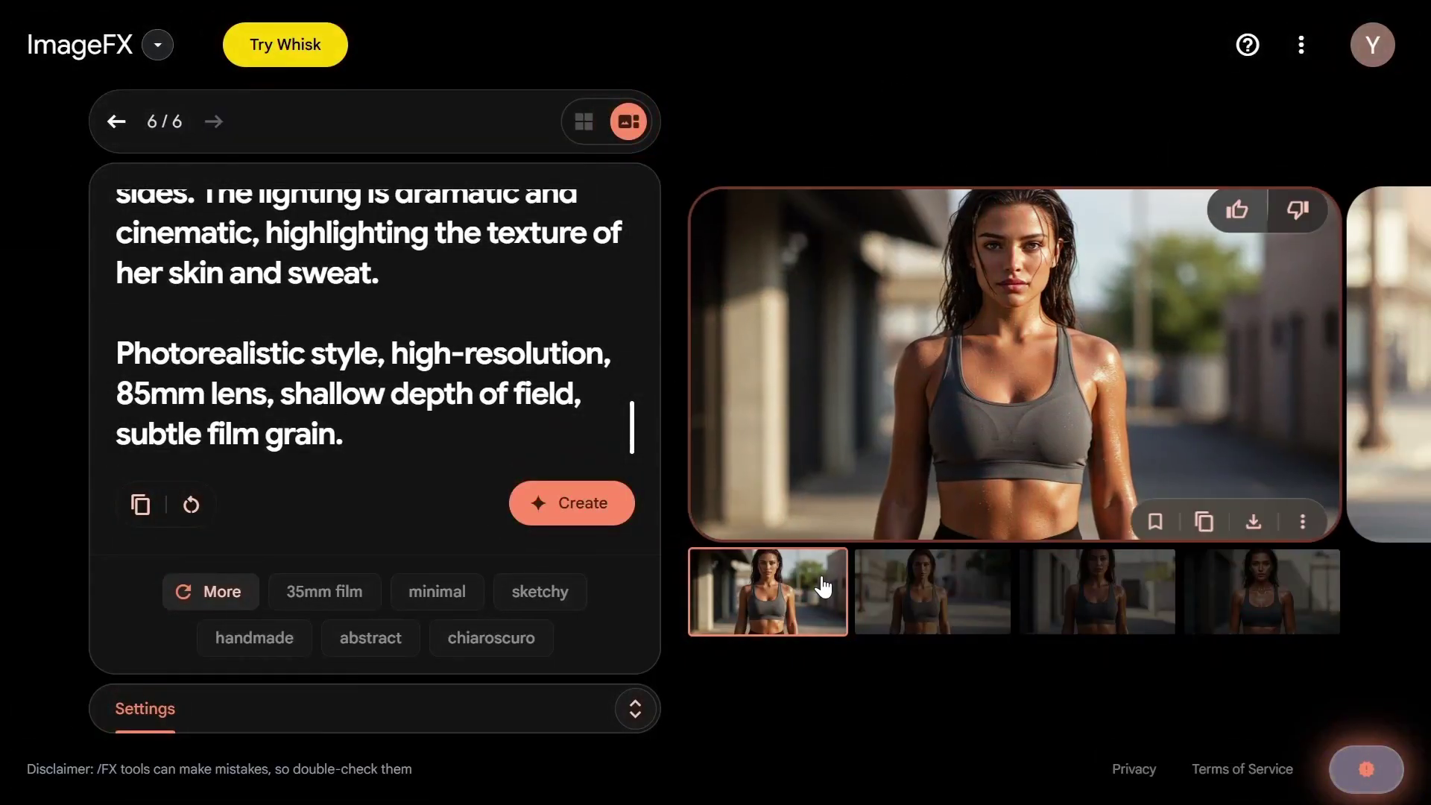
# Step: Go through the generated portraits up to the fourth one and review the prompt behind them
pyautogui.press('Right')
pyautogui.press('Right')
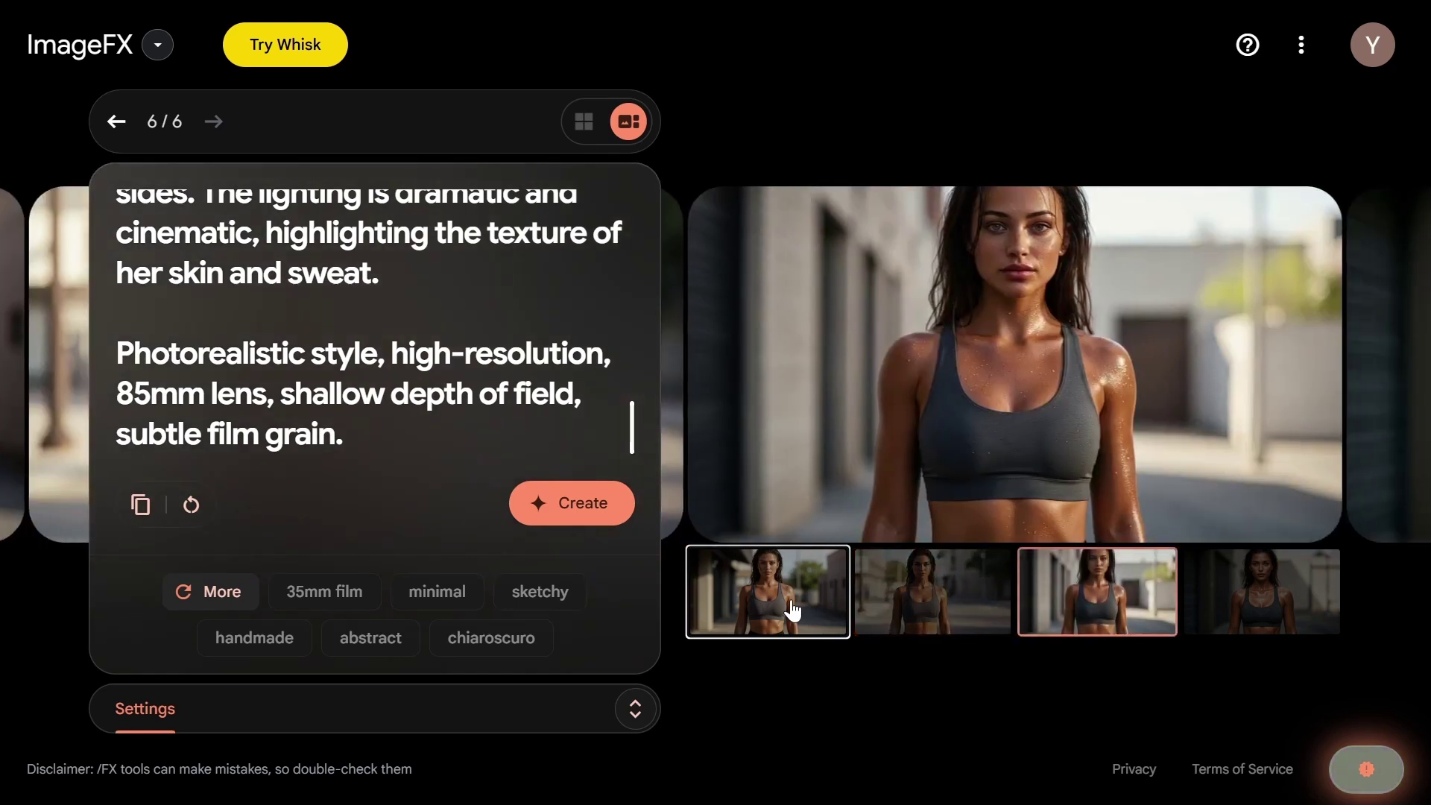
pyautogui.press('Right')
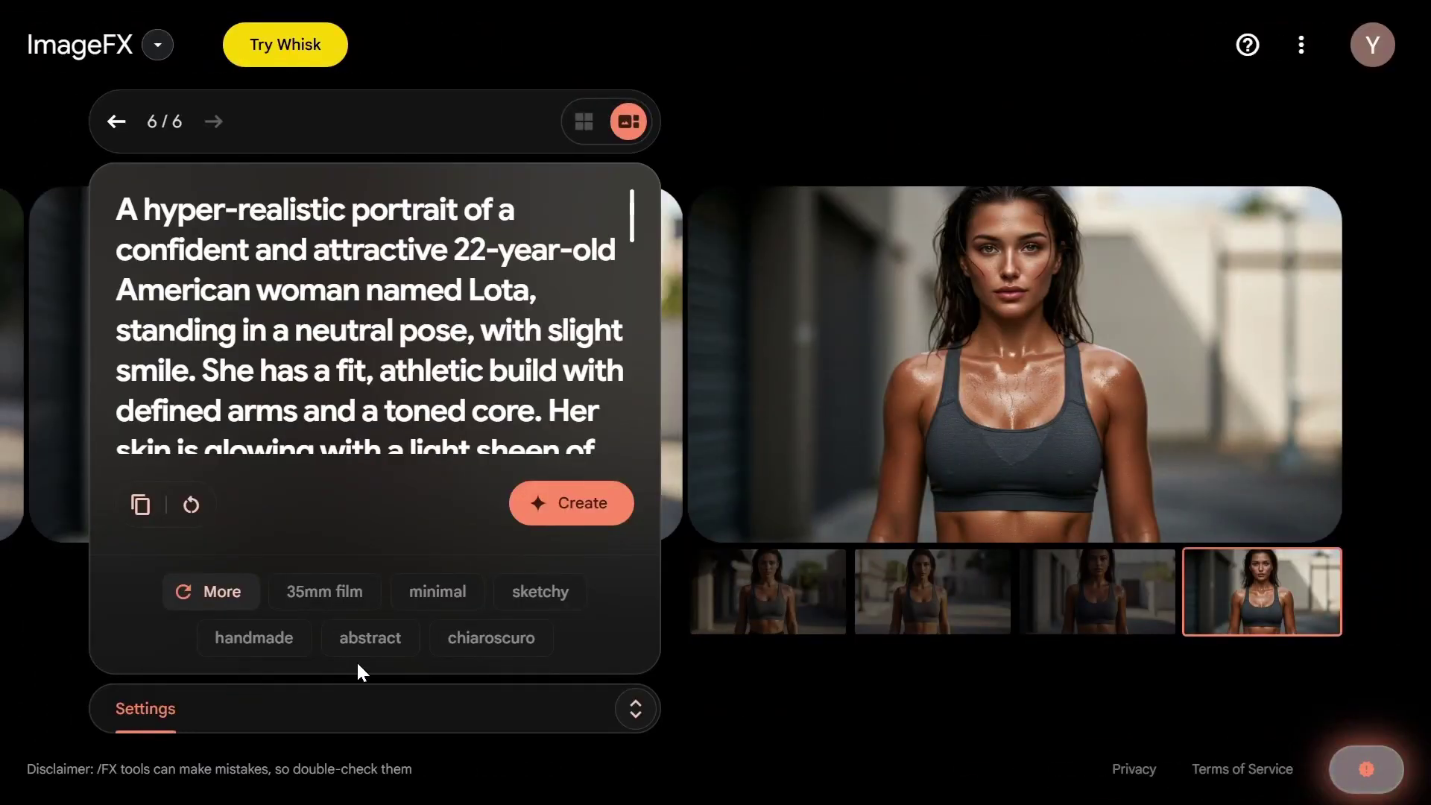
pyautogui.scroll(-5, 544, 258)
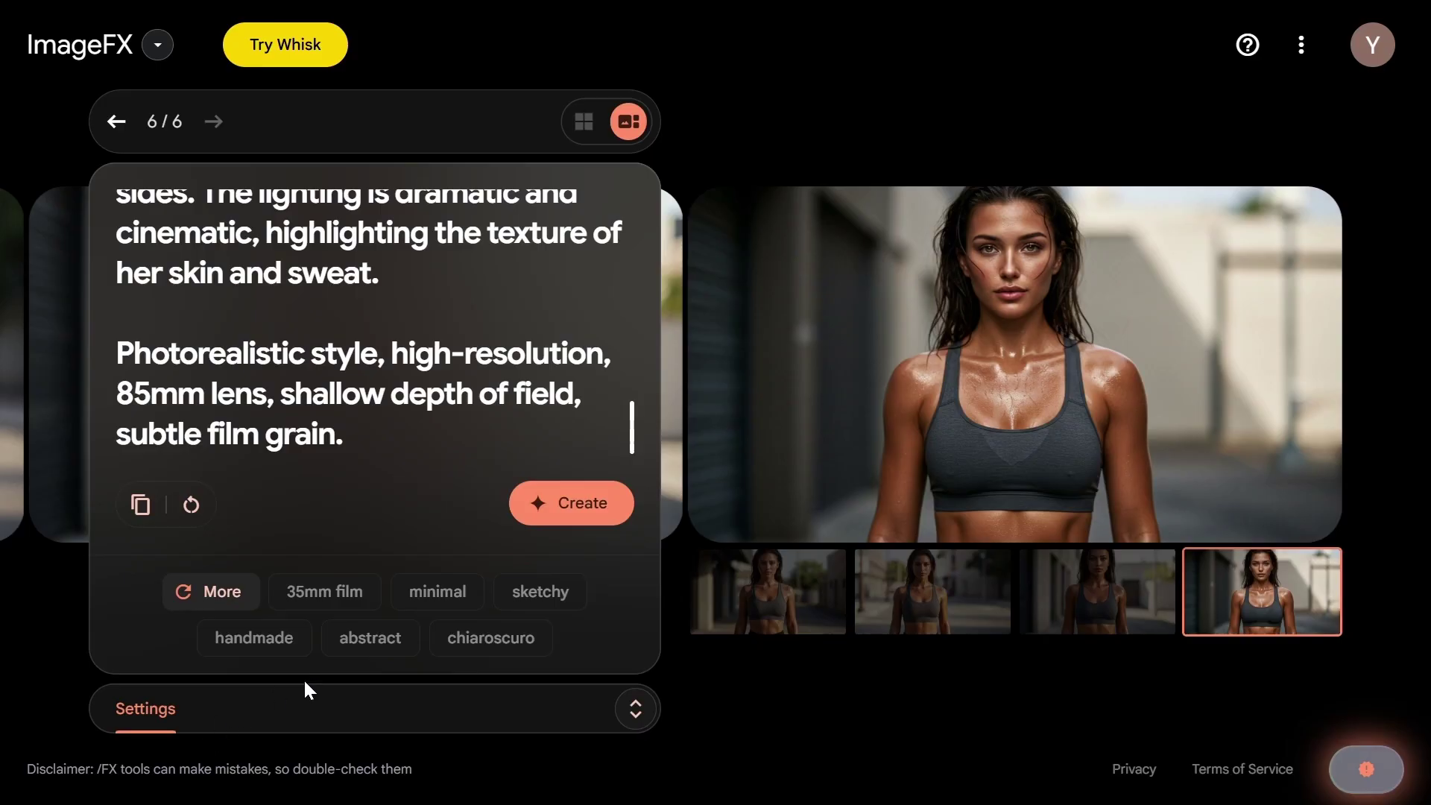
# Step: Lock the seed at 964409 in the generation settings and create a new set of images from the same prompt
pyautogui.click(636, 708)
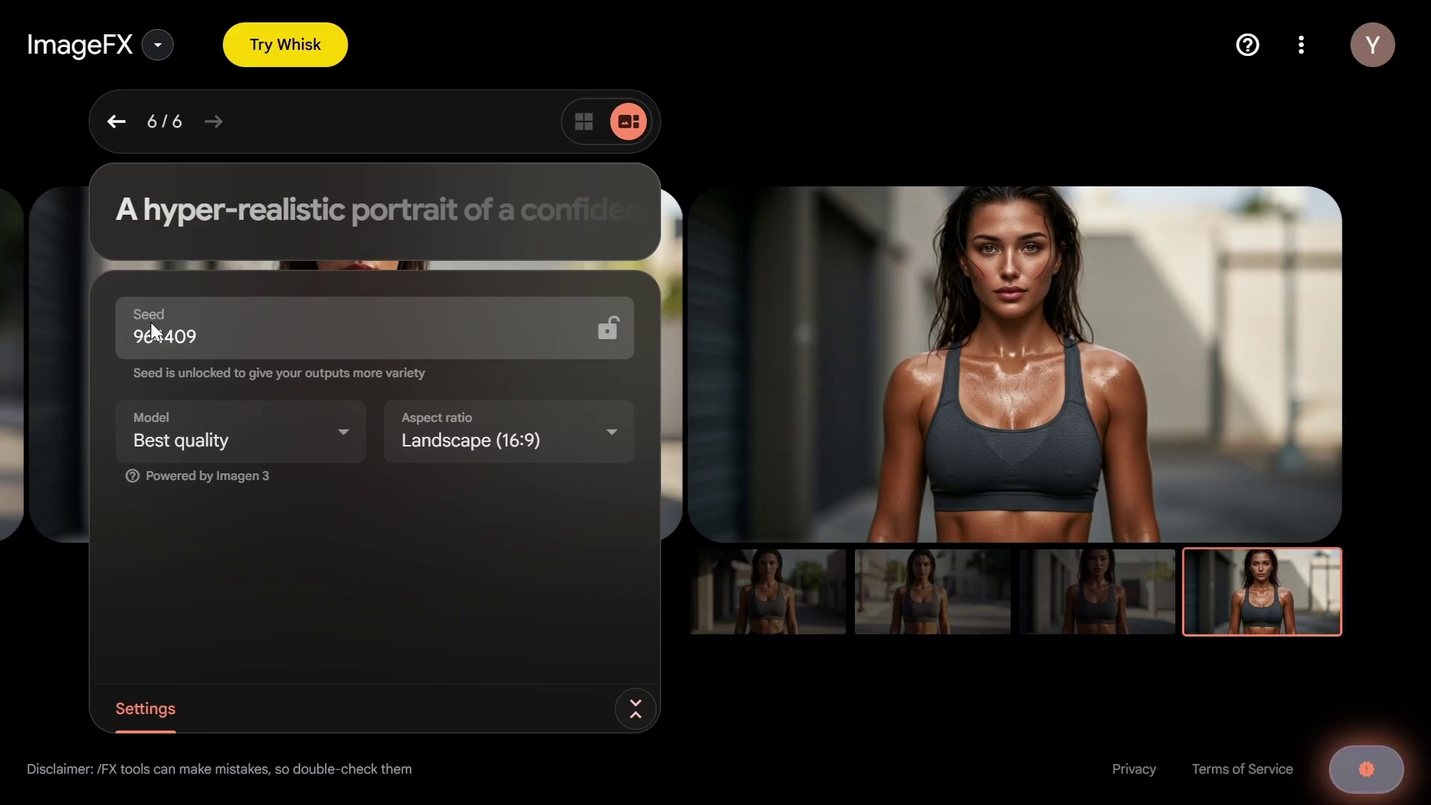
pyautogui.click(609, 329)
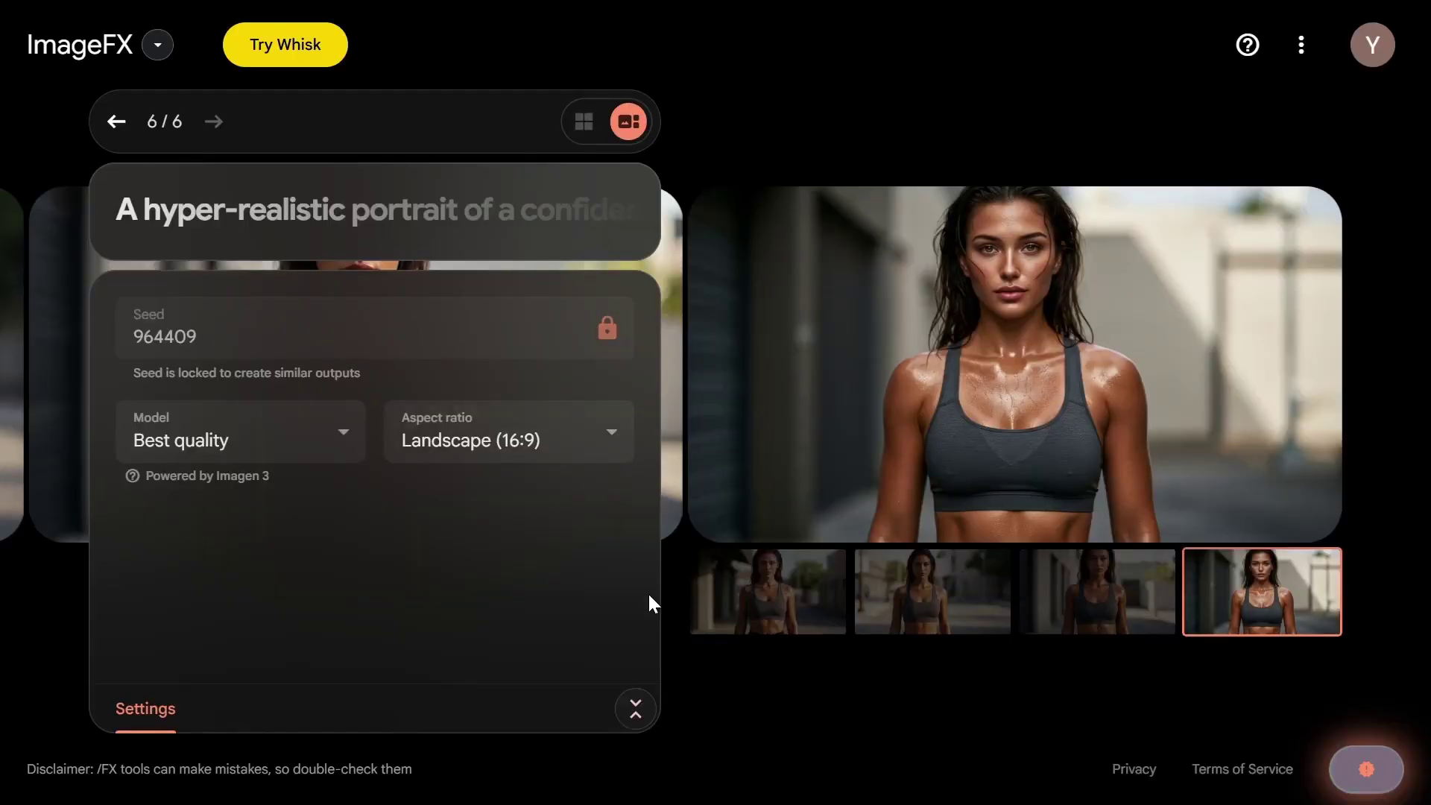
pyautogui.click(637, 709)
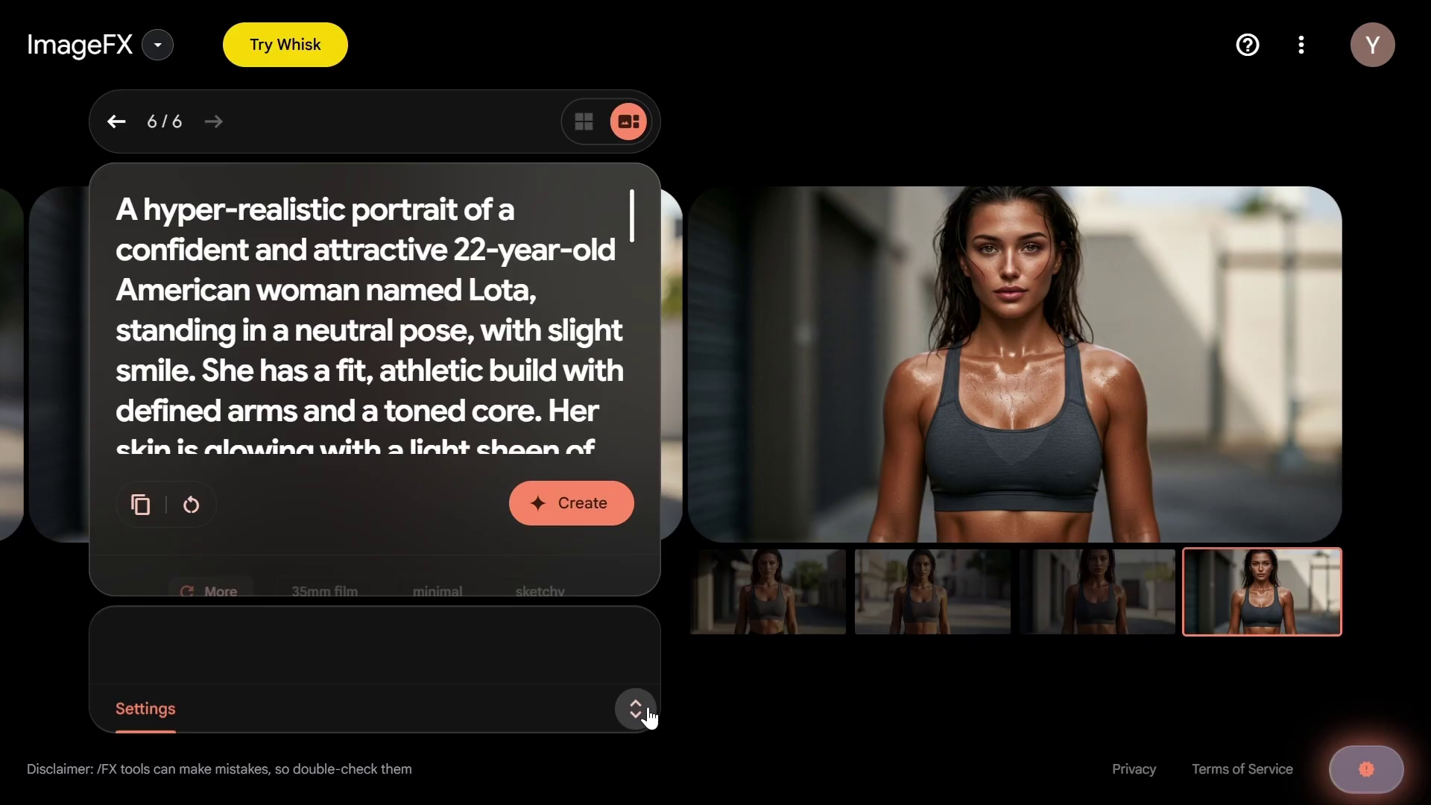
pyautogui.click(571, 503)
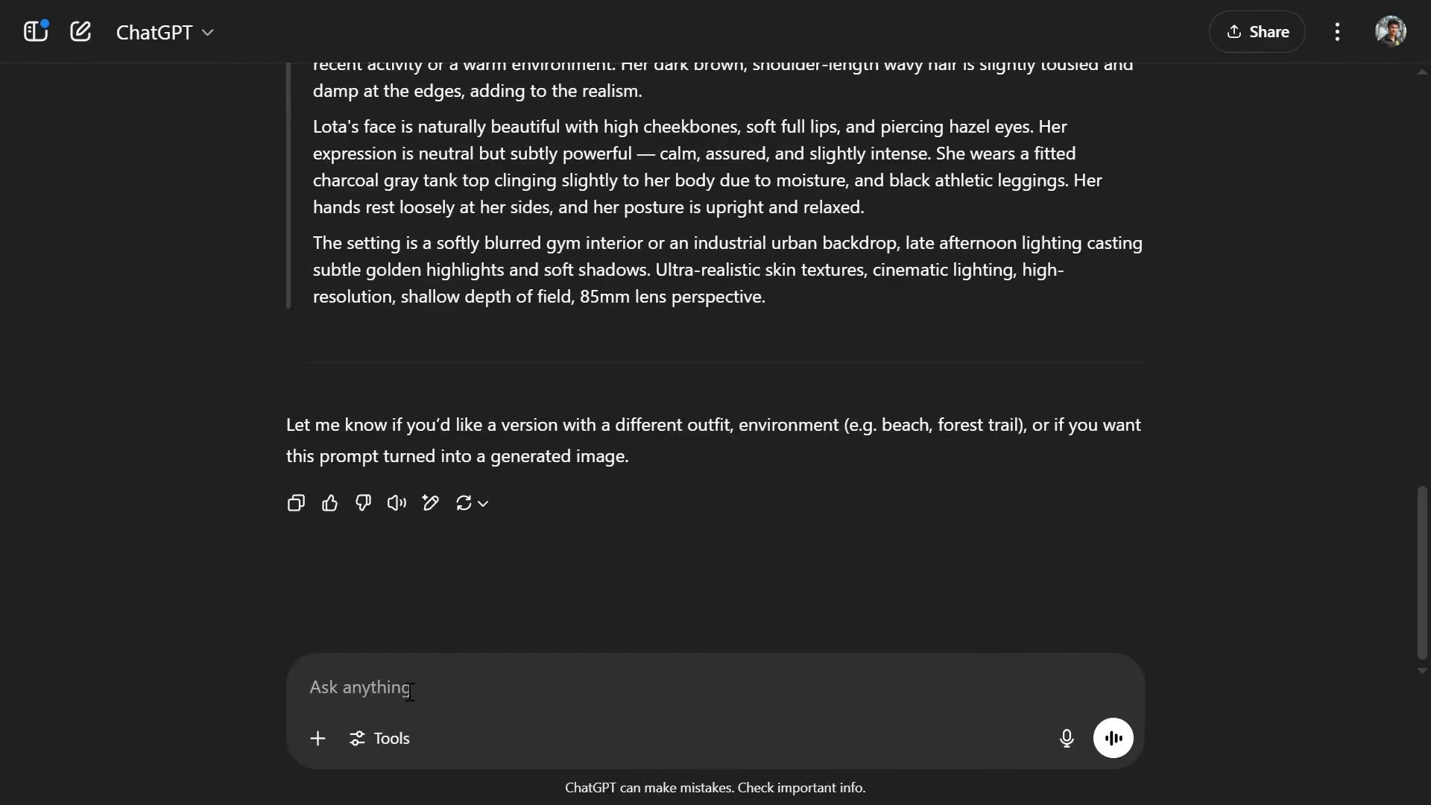
# Step: In ChatGPT, request a scene description of Lota out for a morning walk on the street and select its text for copying
pyautogui.write('Describe a scene where Lota is out for a morning walk on the street.')
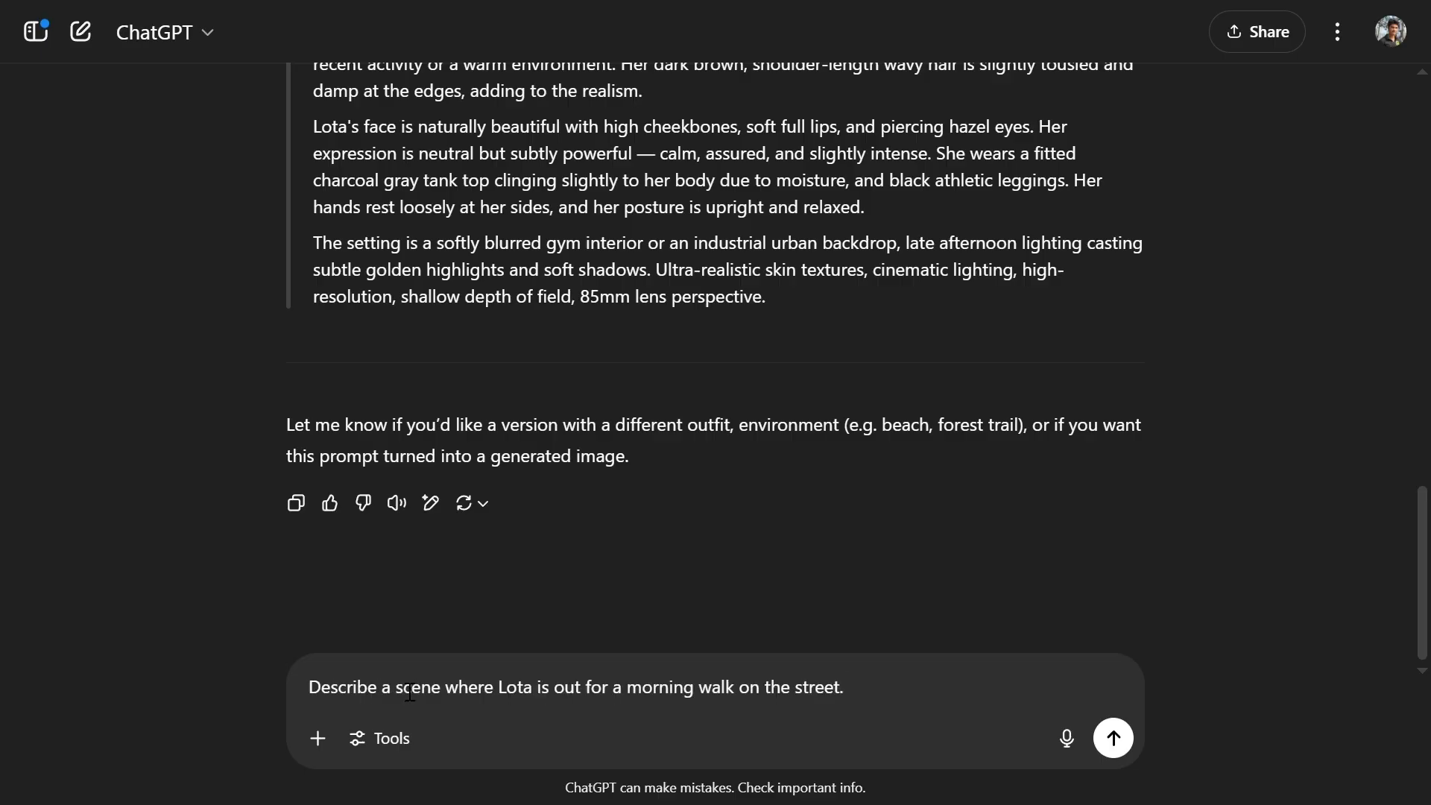
pyautogui.press('Return')
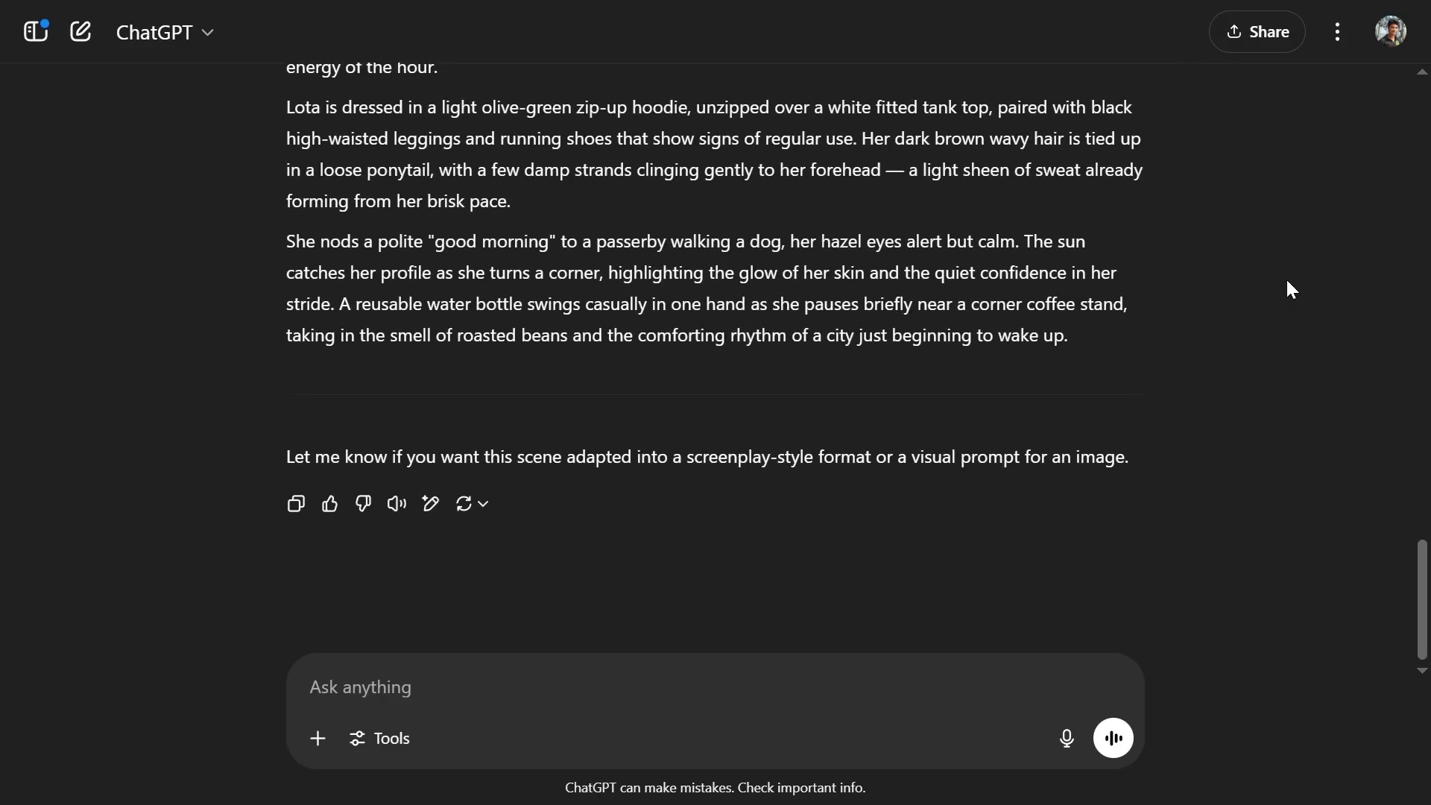
pyautogui.scroll(3, 1043, 556)
pyautogui.moveTo(1048, 569); pyautogui.dragTo(291, 198)
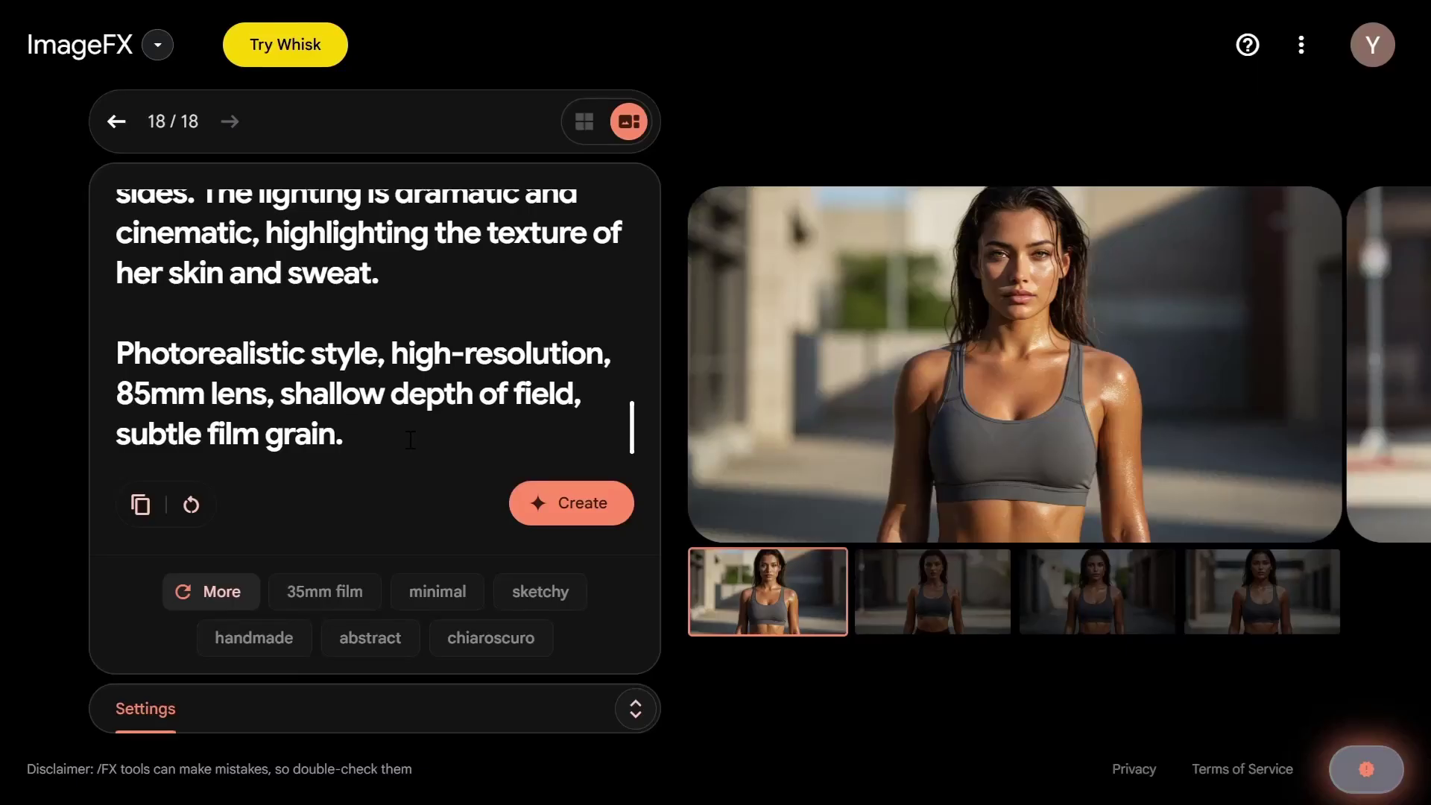
# Step: Switch to ImageFX, paste the morning-walk scene into the prompt, and generate the images
pyautogui.hotkey('ctrl', 'v')
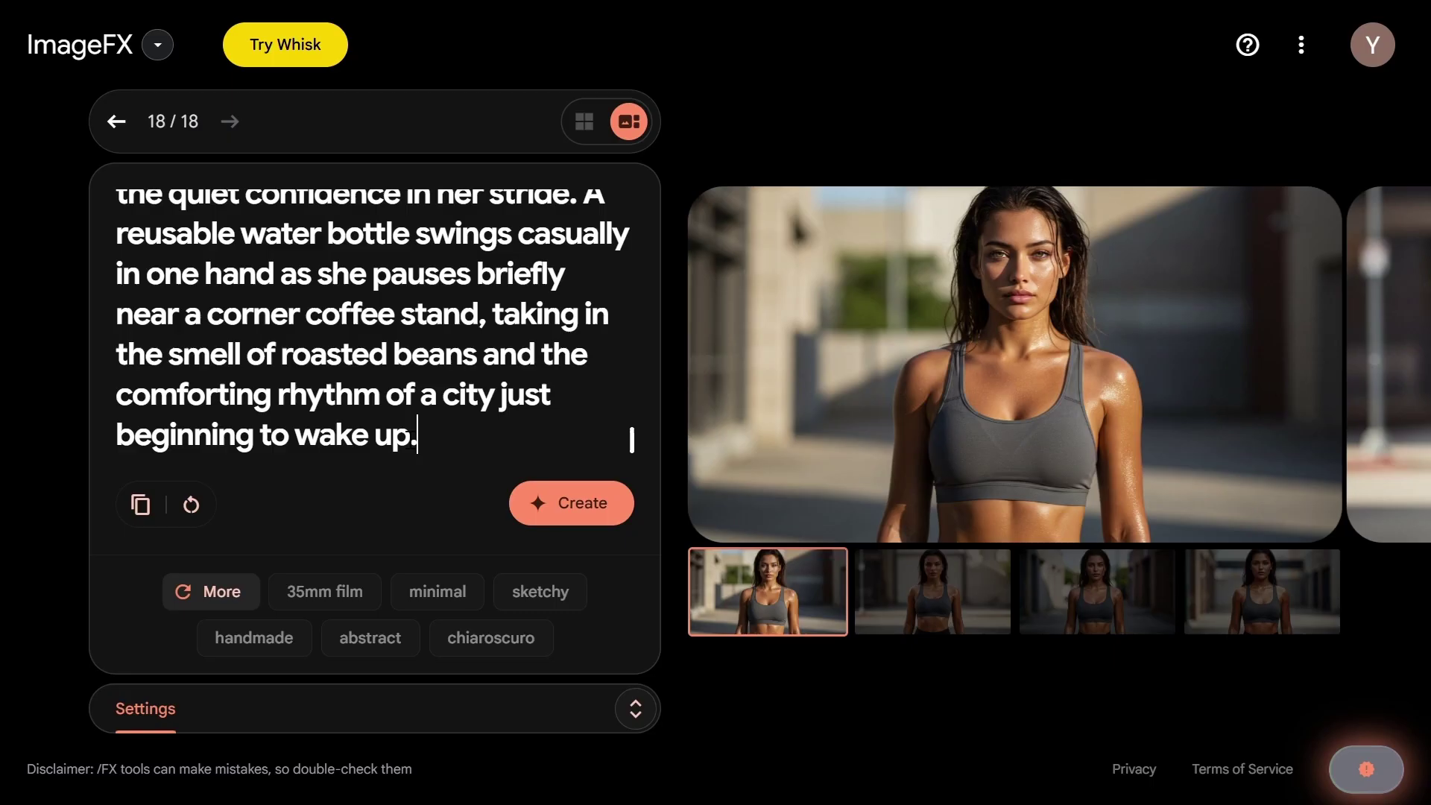
pyautogui.click(579, 495)
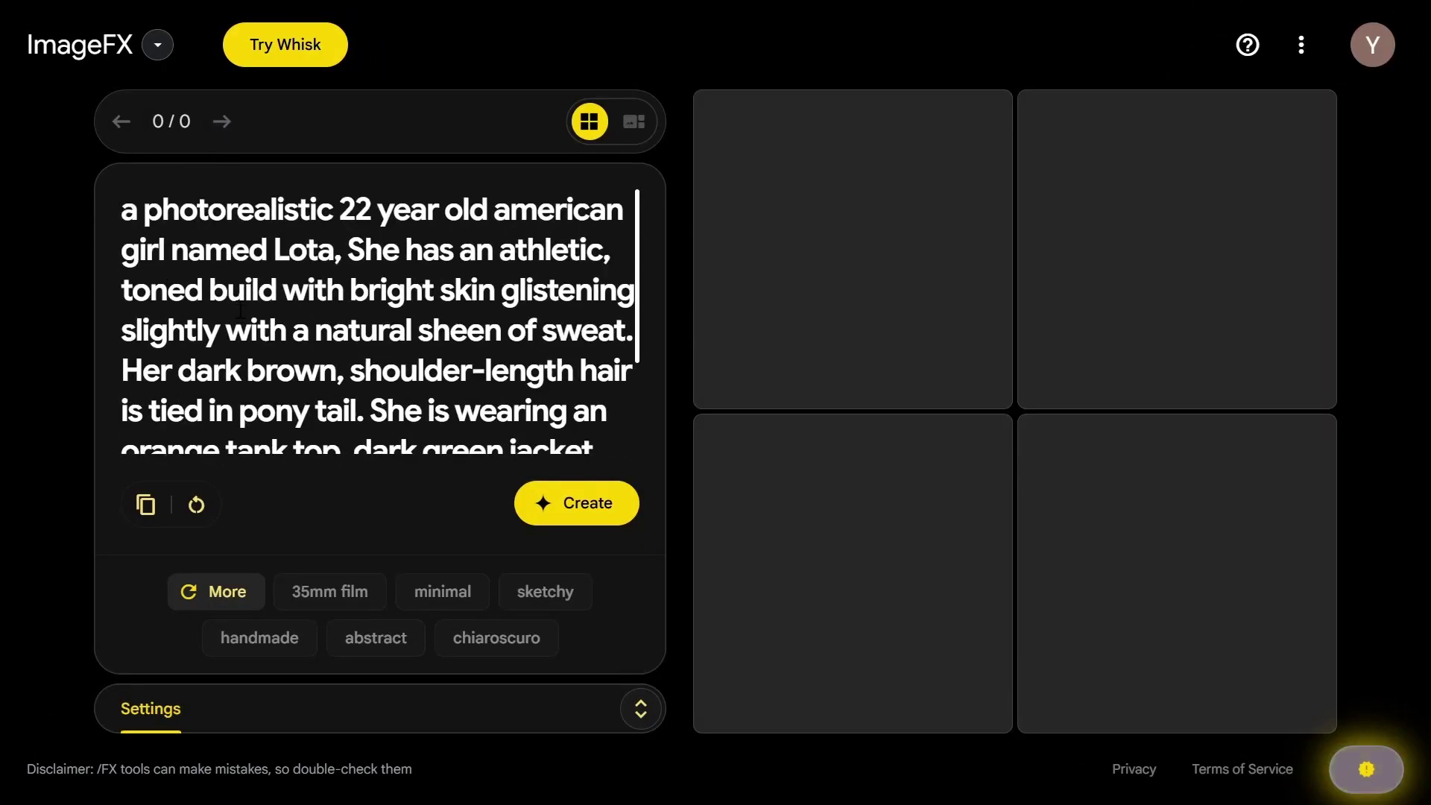
# Step: Generate images from the prompt with the ponytail, orange tank top and dark green jacket, and download the first result
pyautogui.click(593, 512)
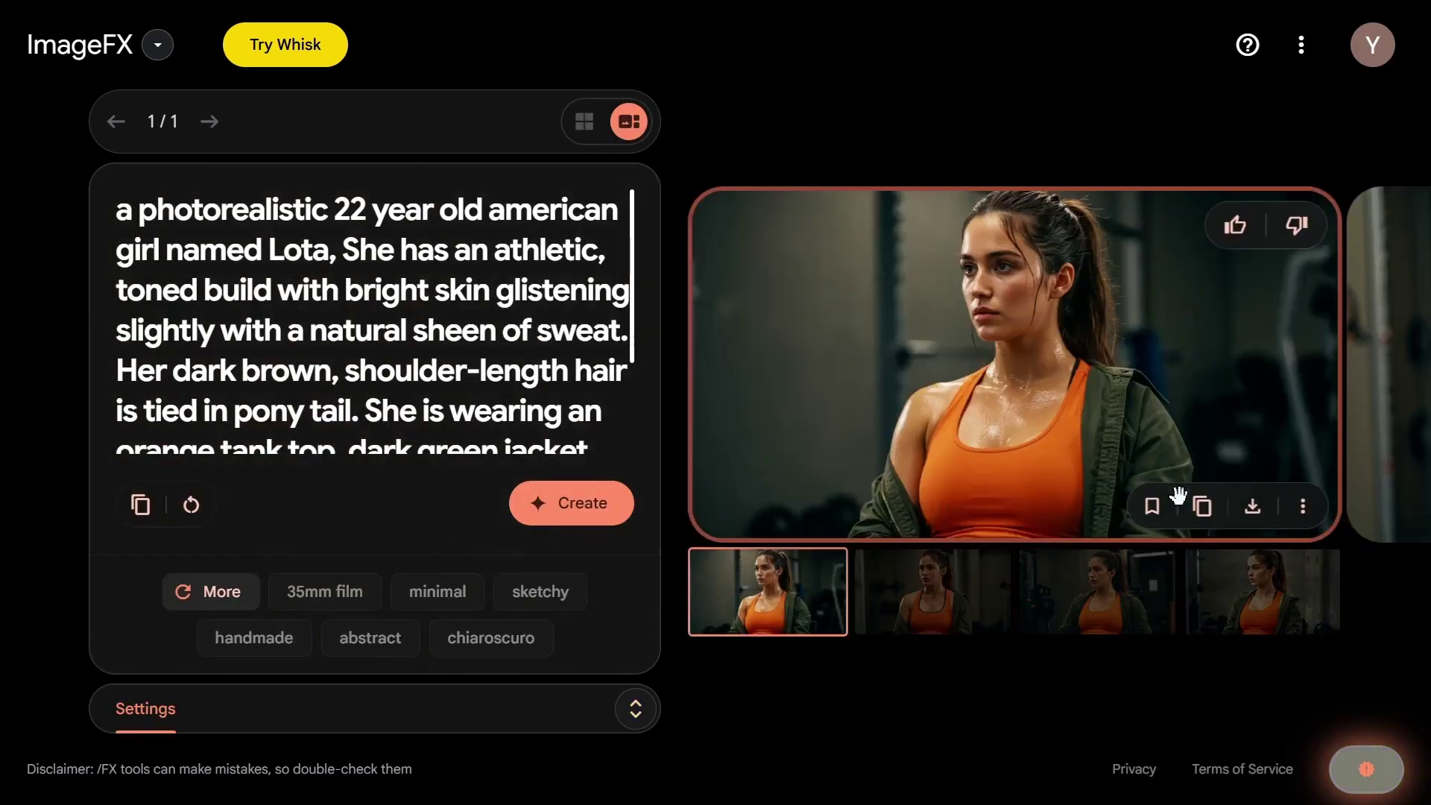
pyautogui.click(1267, 514)
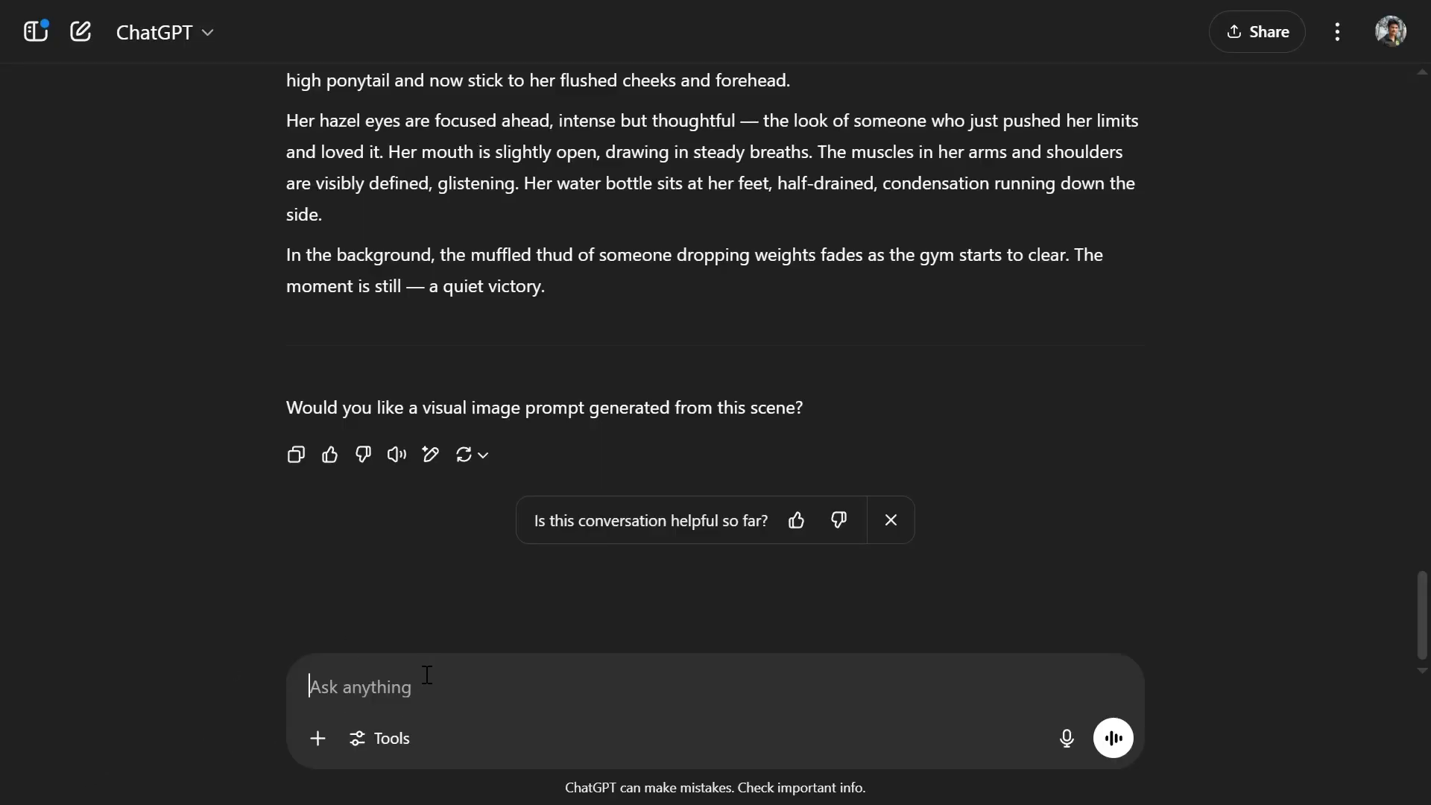
# Step: Ask ChatGPT for a 200-word story about Lota, a poor girl becoming a rich, famous youtuber, and choose Response 2
pyautogui.write('Write a short story about Lota, a young girl from a poor family becoming a famous youtuber and get rich, 200 words.')
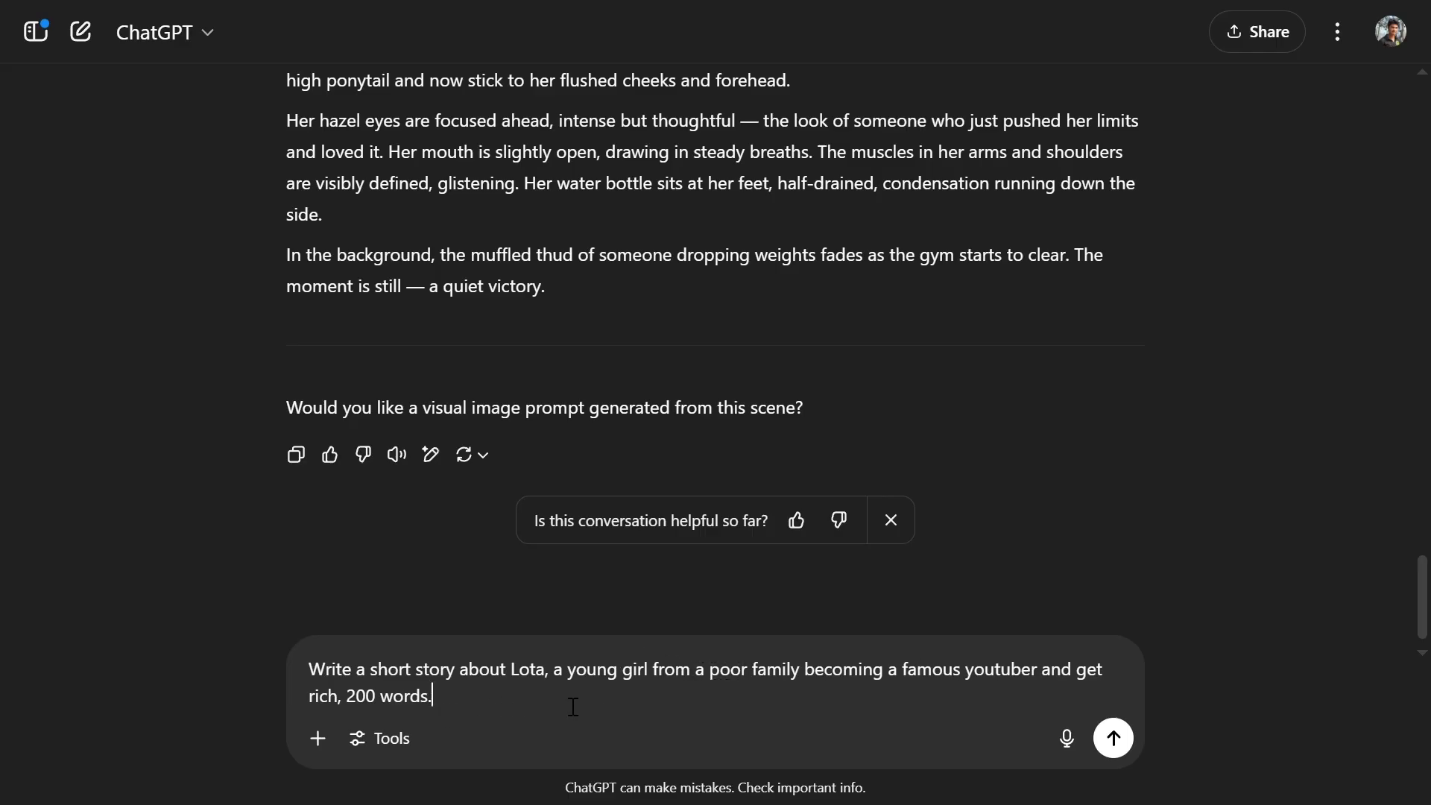
pyautogui.press('Return')
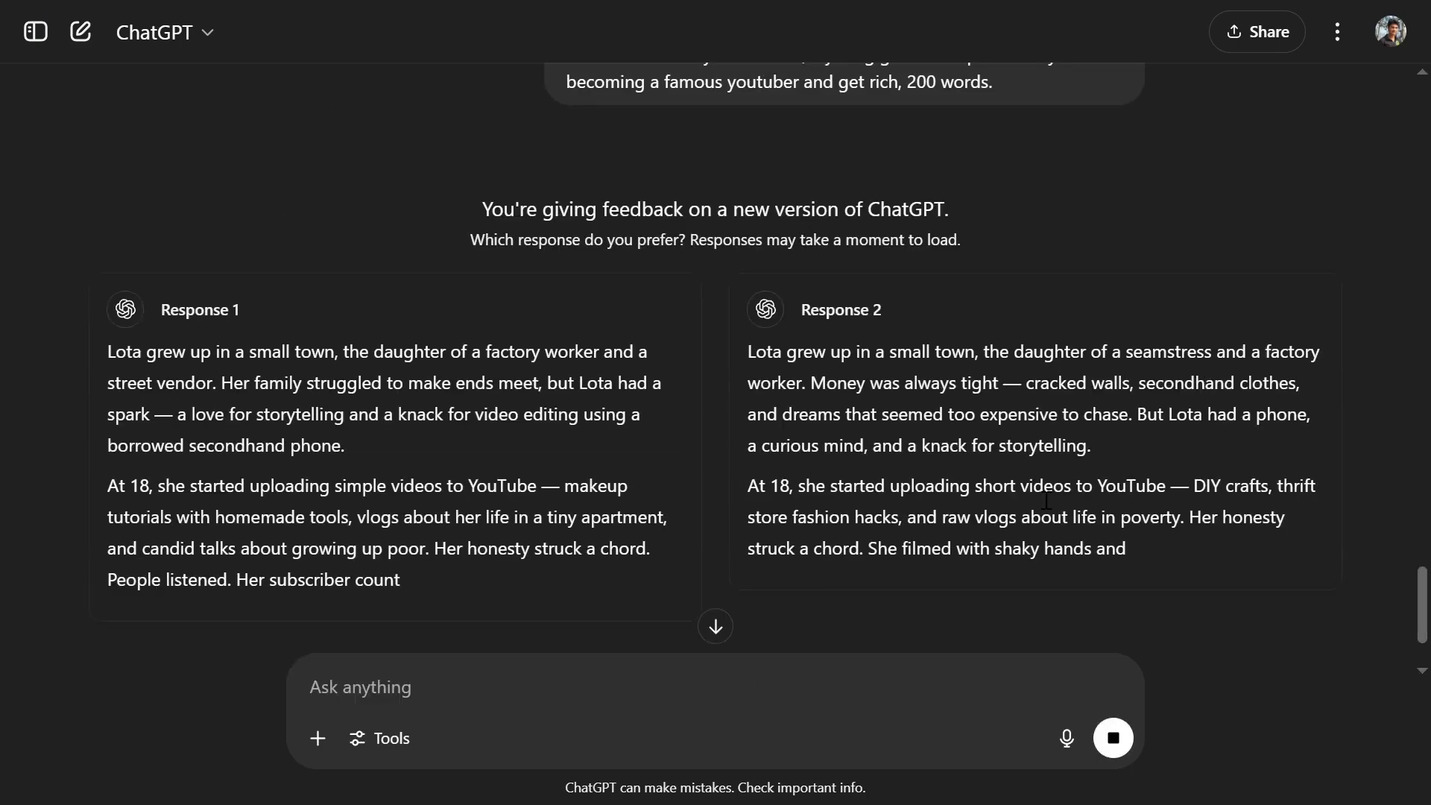
pyautogui.scroll(-7, 1068, 340)
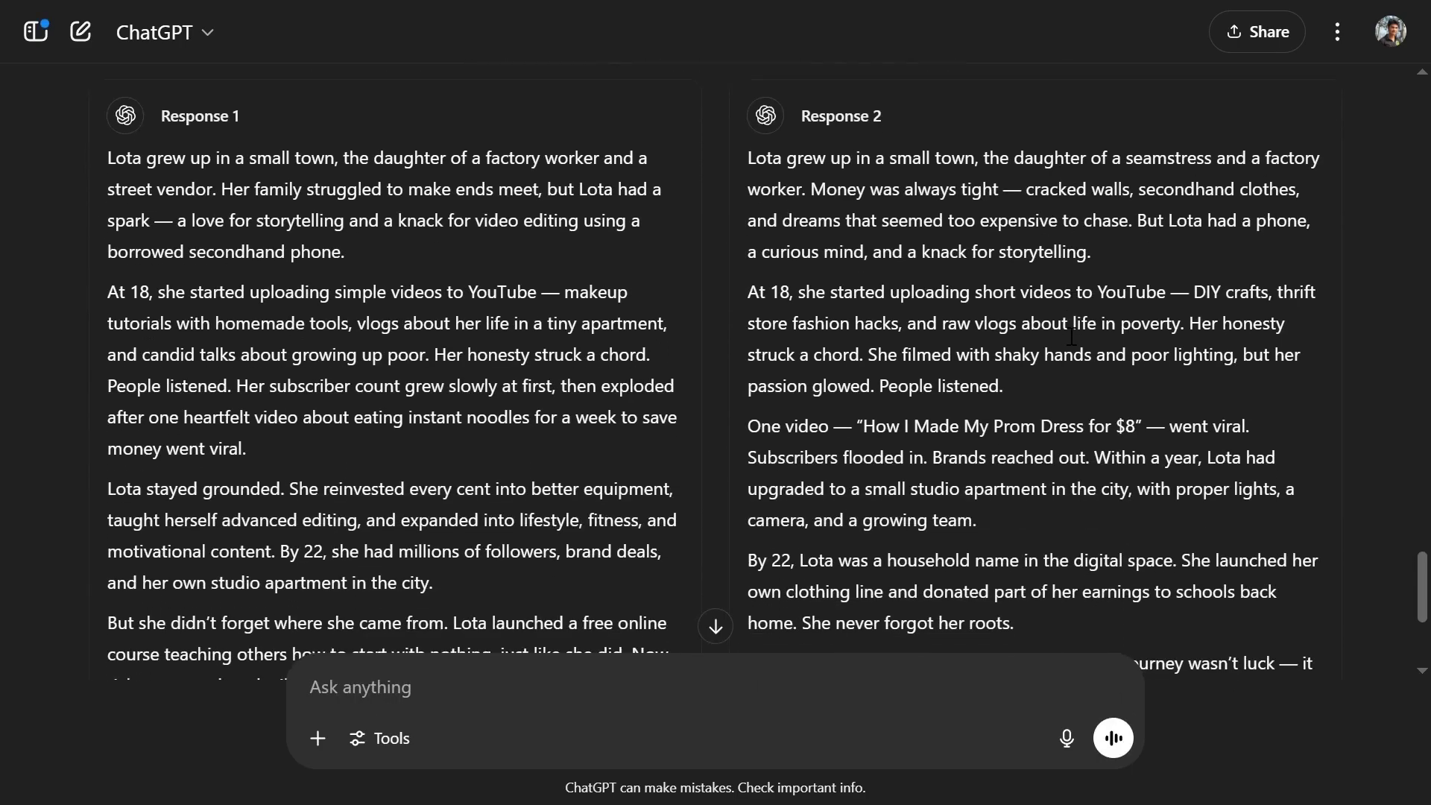
pyautogui.scroll(5, 698, 520)
pyautogui.click(823, 520)
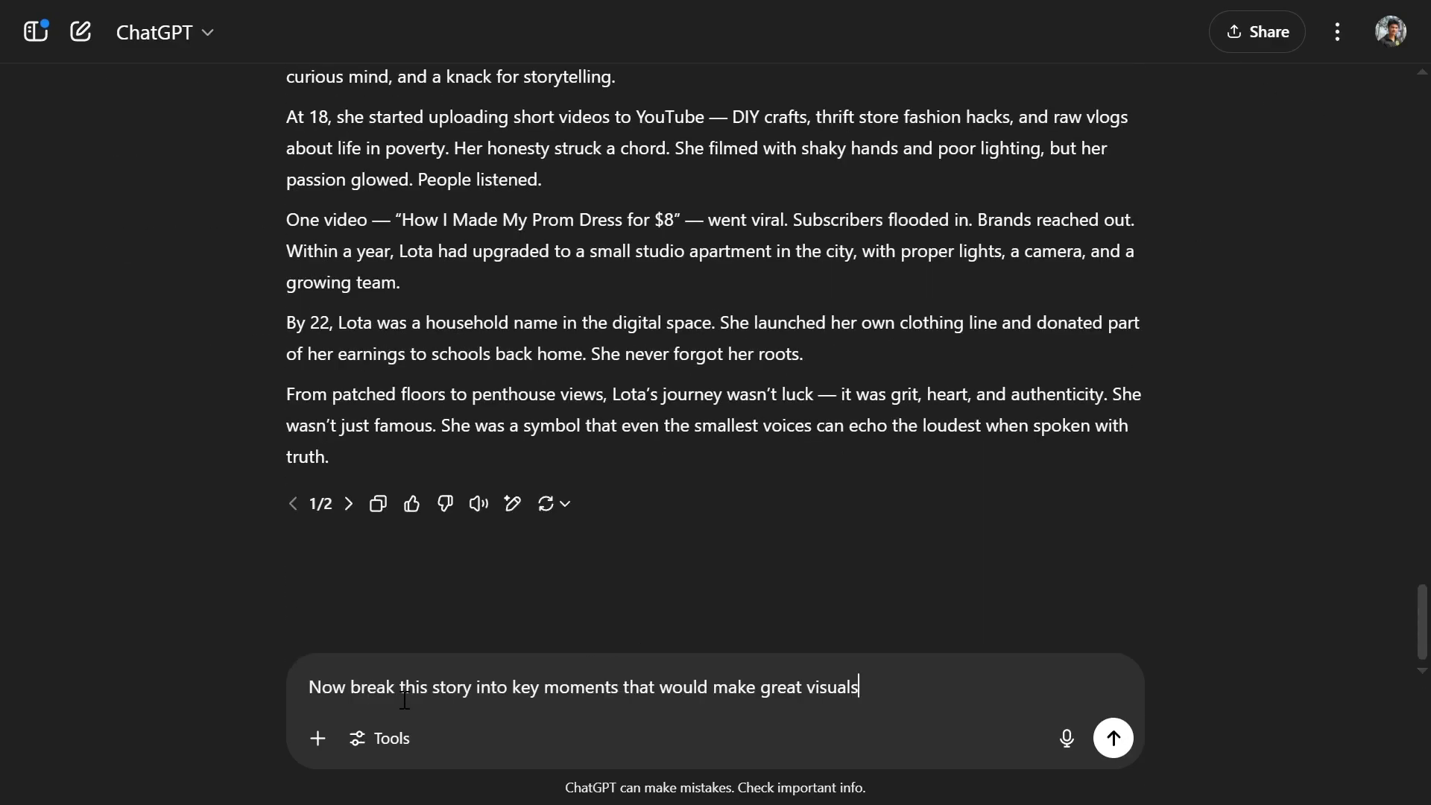
# Step: Submit the prompt "Now break this story into key moments that would make great visuals" and review the resulting scene breakdown
pyautogui.click(1132, 741)
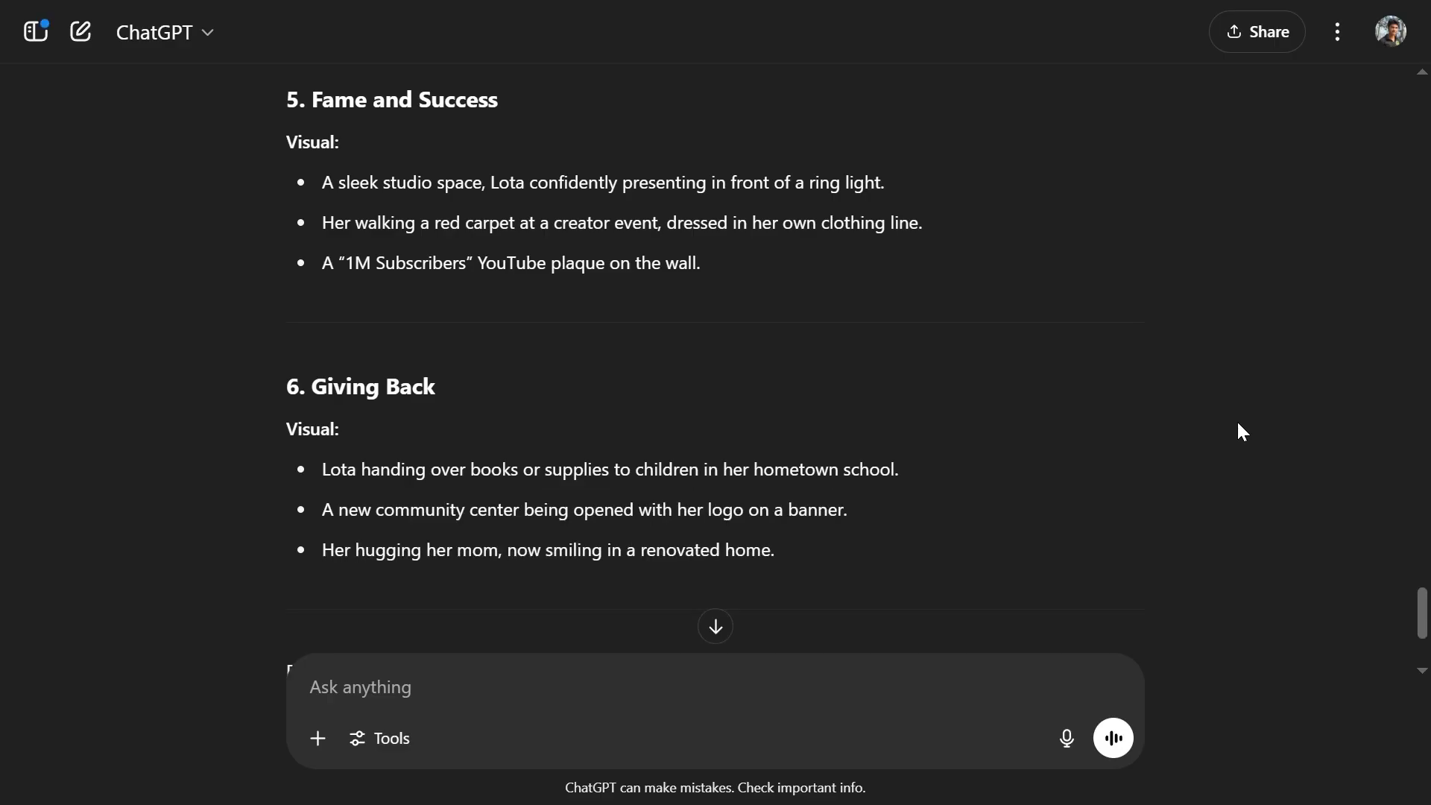
pyautogui.scroll(7, 1236, 431)
pyautogui.scroll(12, 1237, 424)
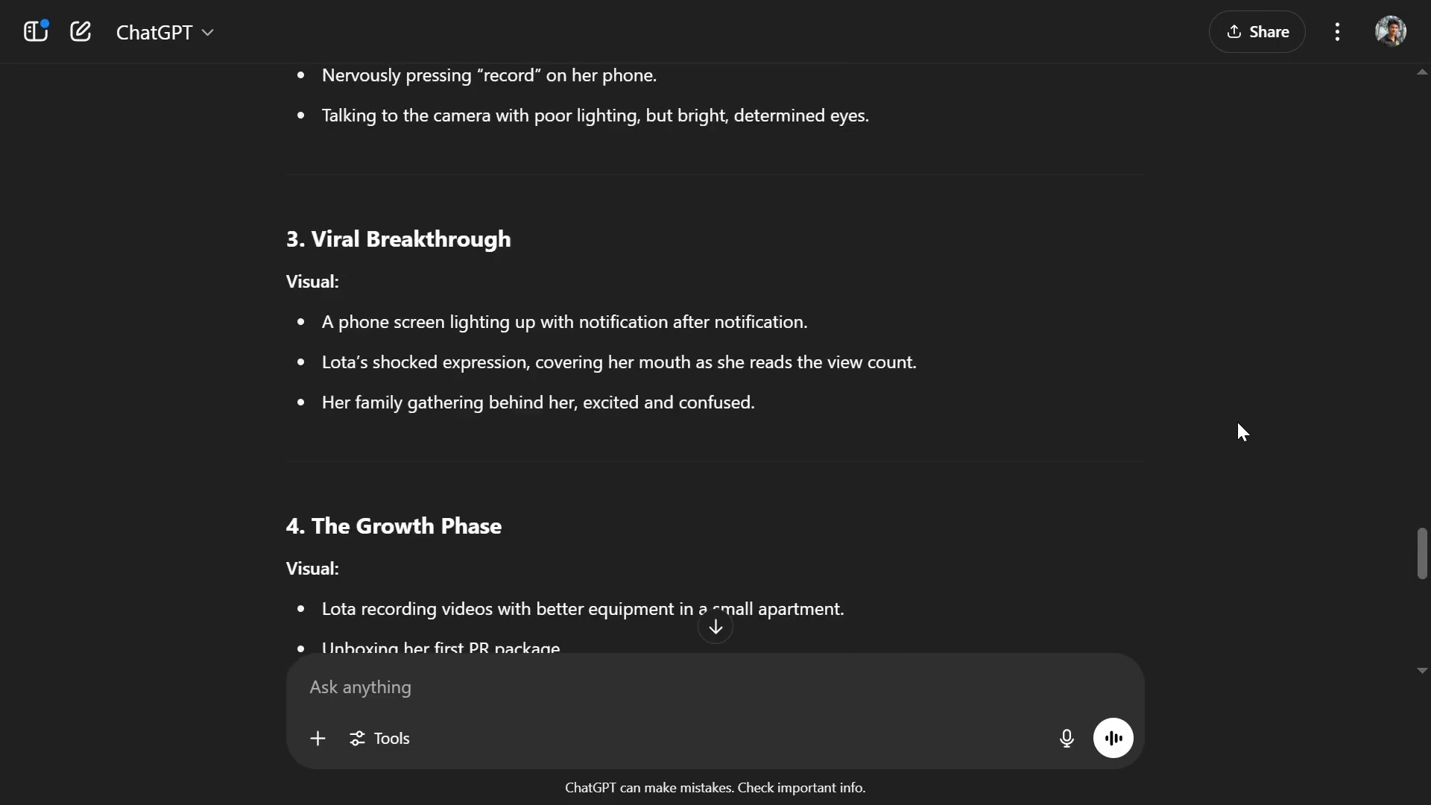